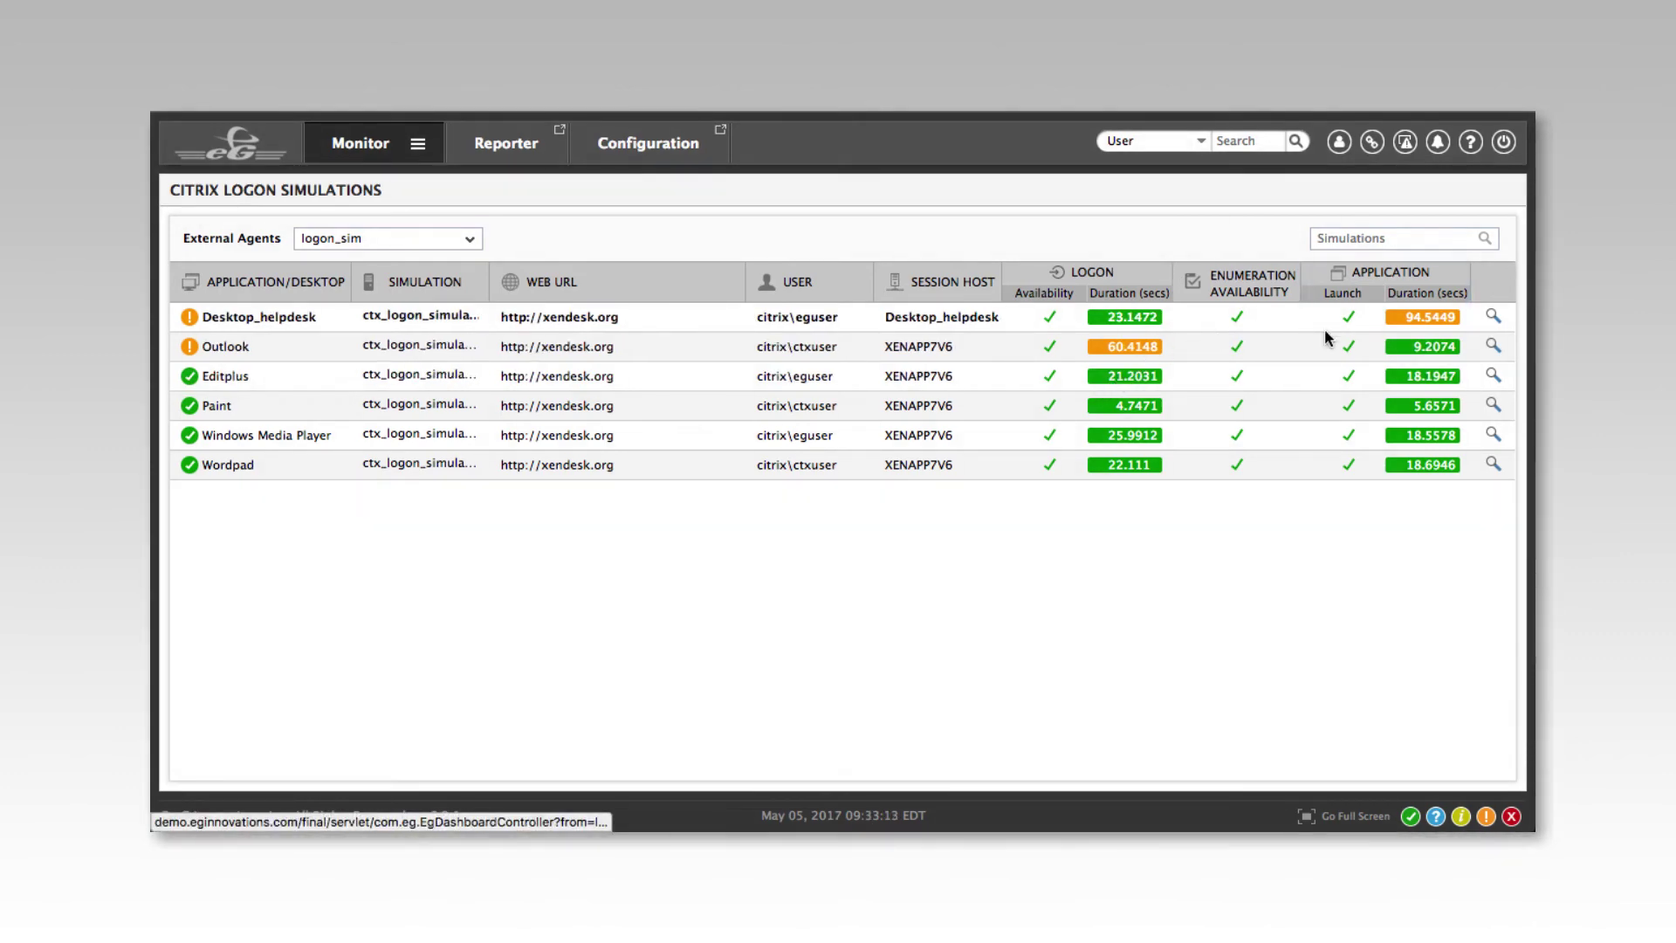
# Open the Diagnosis view on the Outlook row to see its 60.4-second logon flow by step
pyautogui.click(1492, 346)
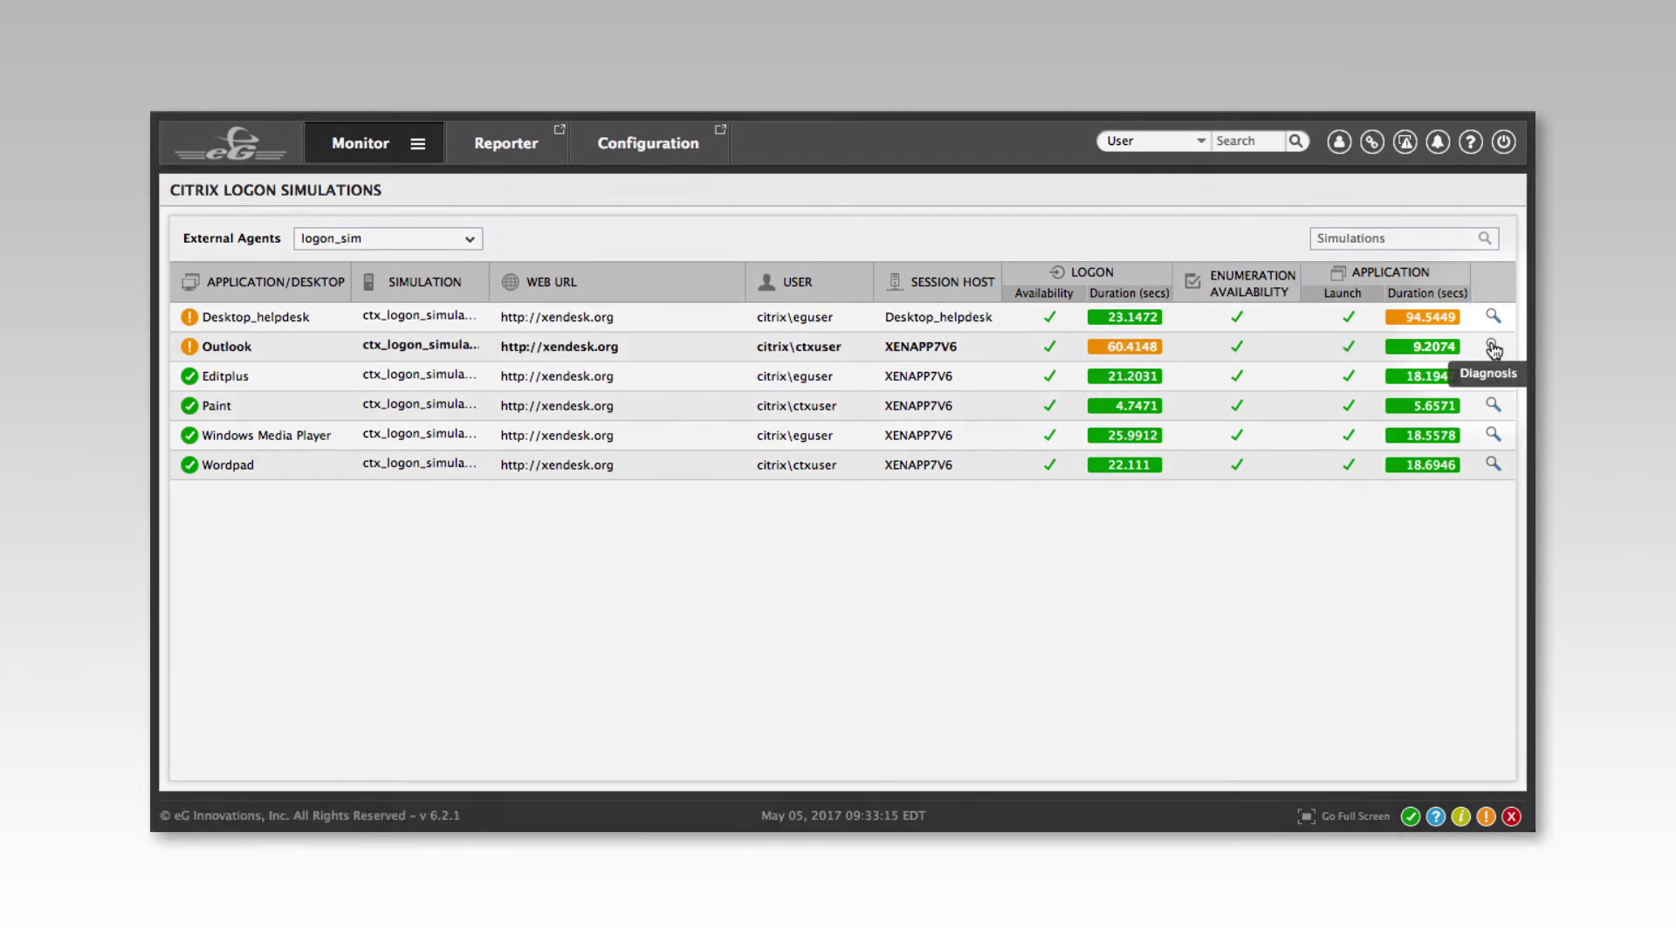